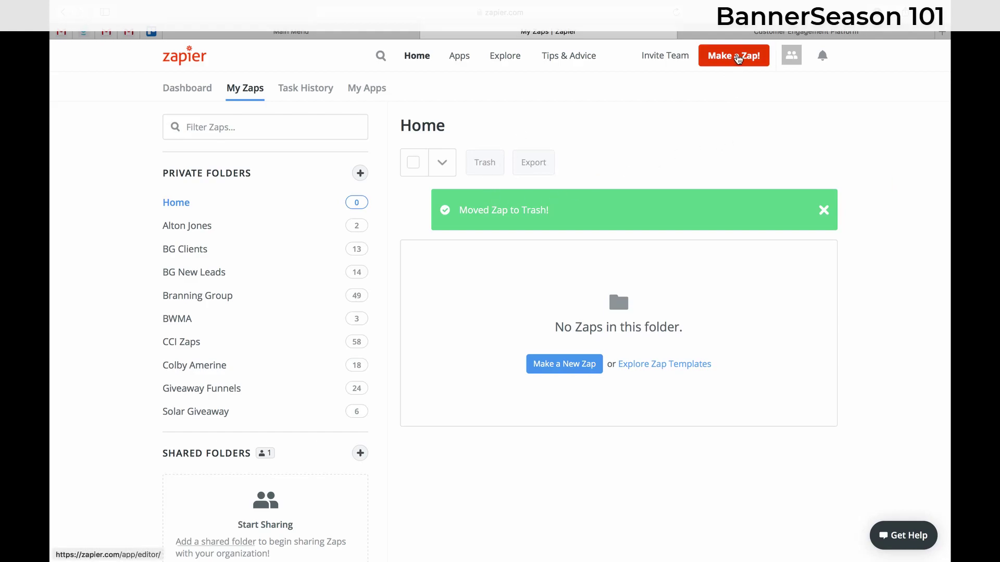
- Create a new Zap triggered by Google Sheets New Spreadsheet Row, using the second Google Sheets account
click(737, 58)
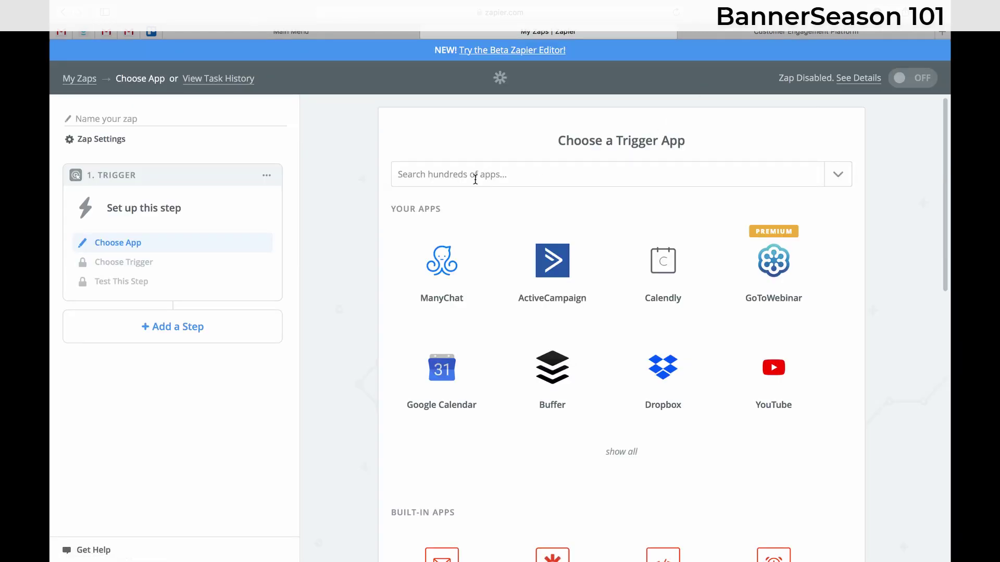
click(474, 179)
click(468, 206)
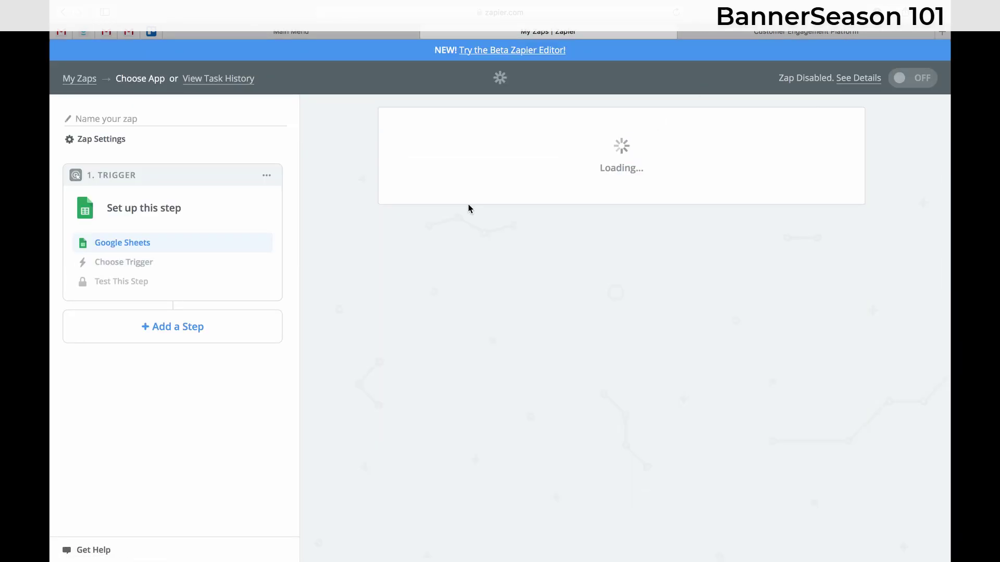
click(420, 290)
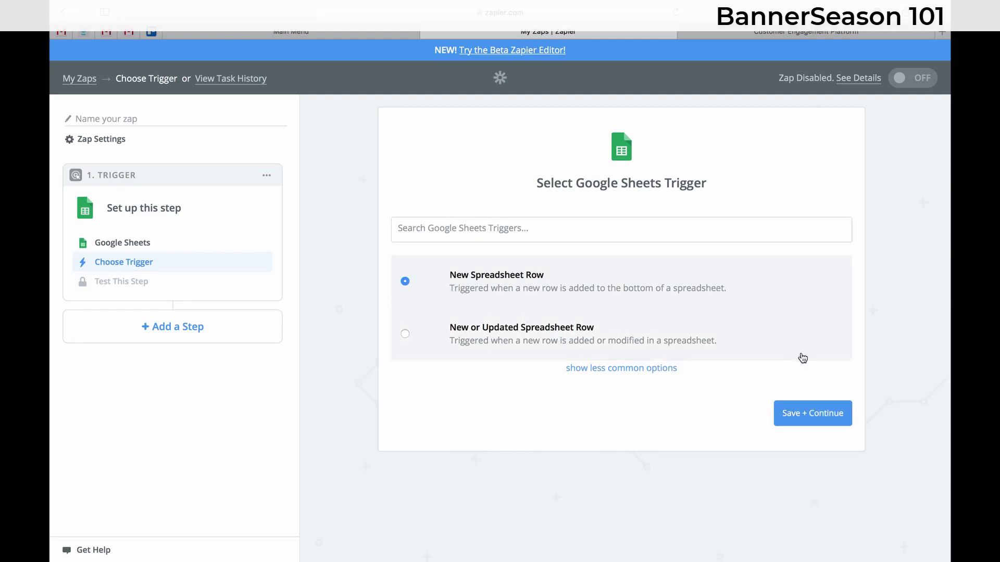
click(825, 419)
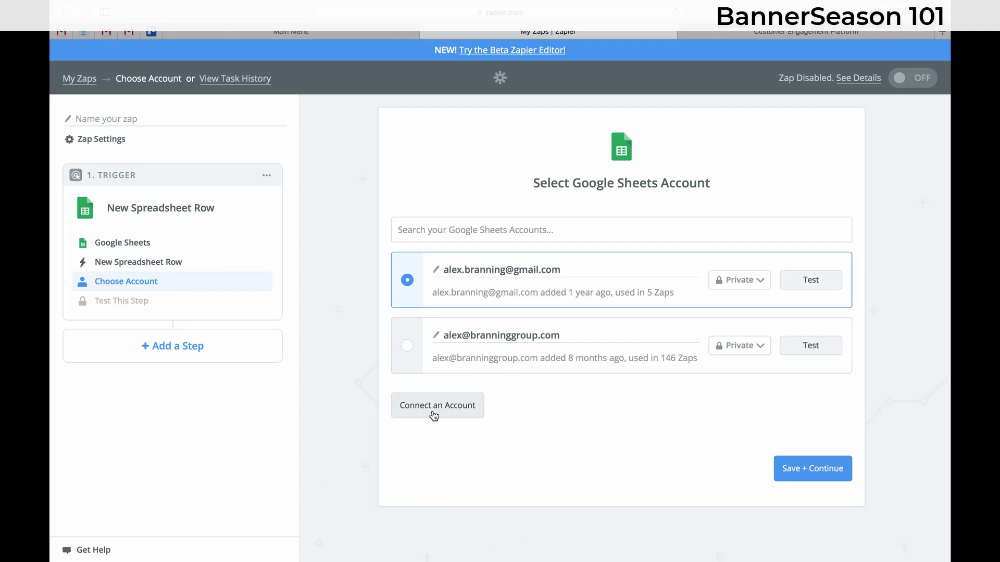
click(408, 345)
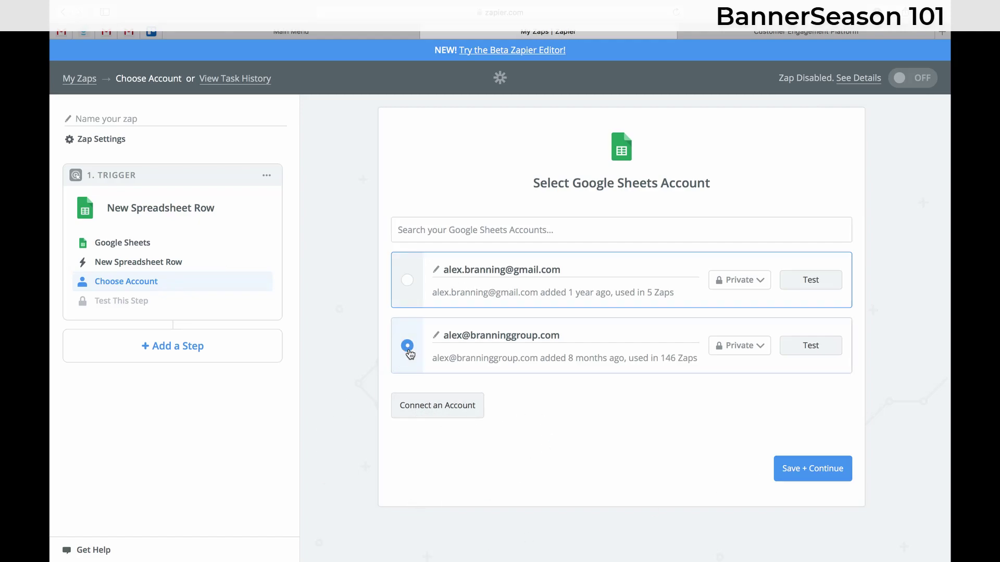
click(825, 469)
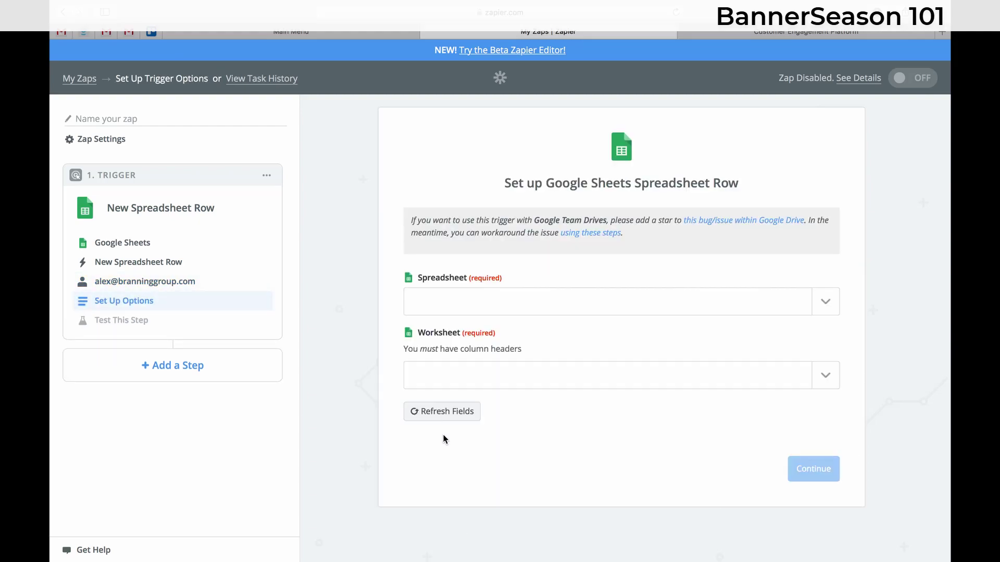
- Choose spreadsheet All Branning Group Buyers and worksheet All ClickFunnels Buyers for the trigger
click(525, 305)
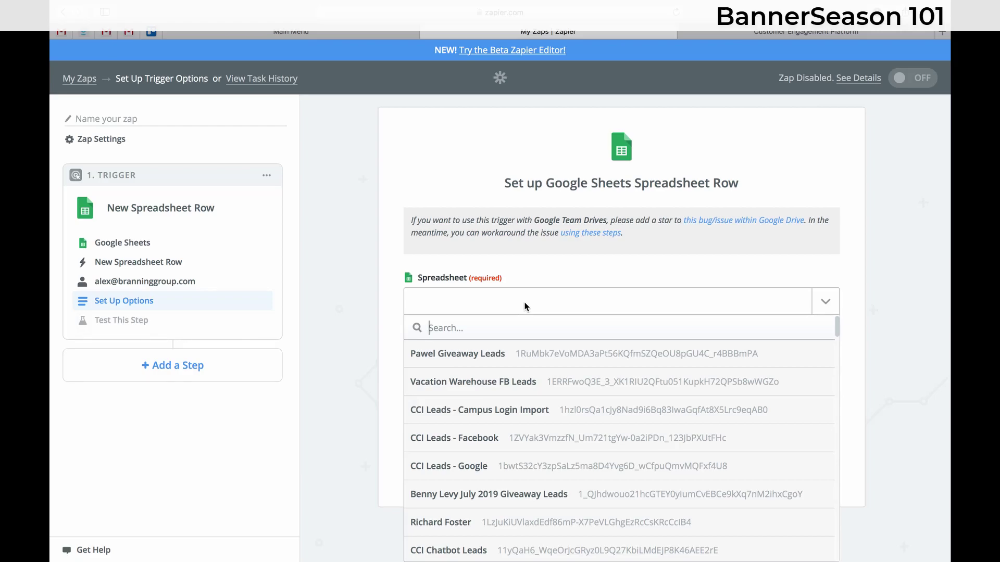
scroll(491, 416, down, 3)
scroll(492, 424, down, 8)
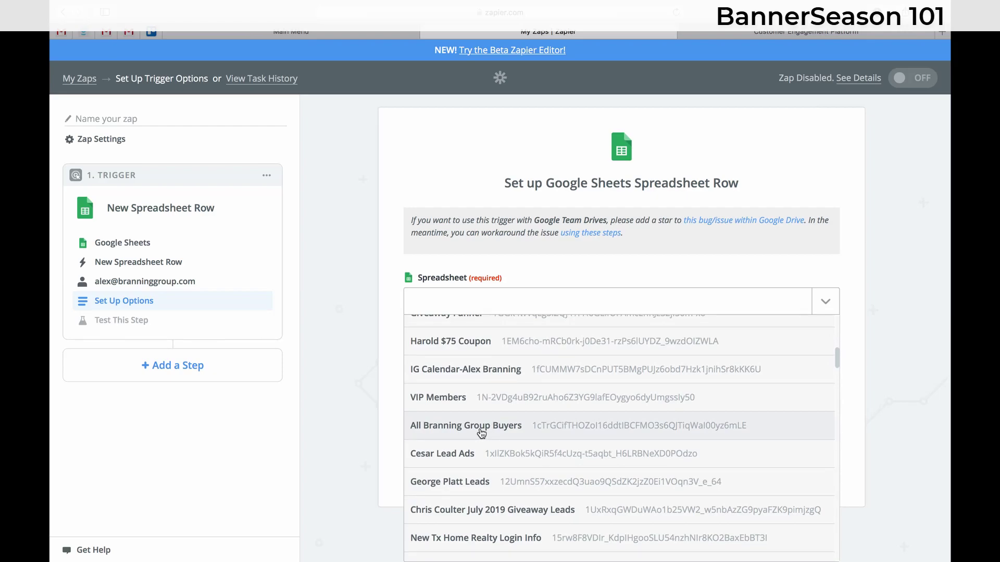
click(482, 427)
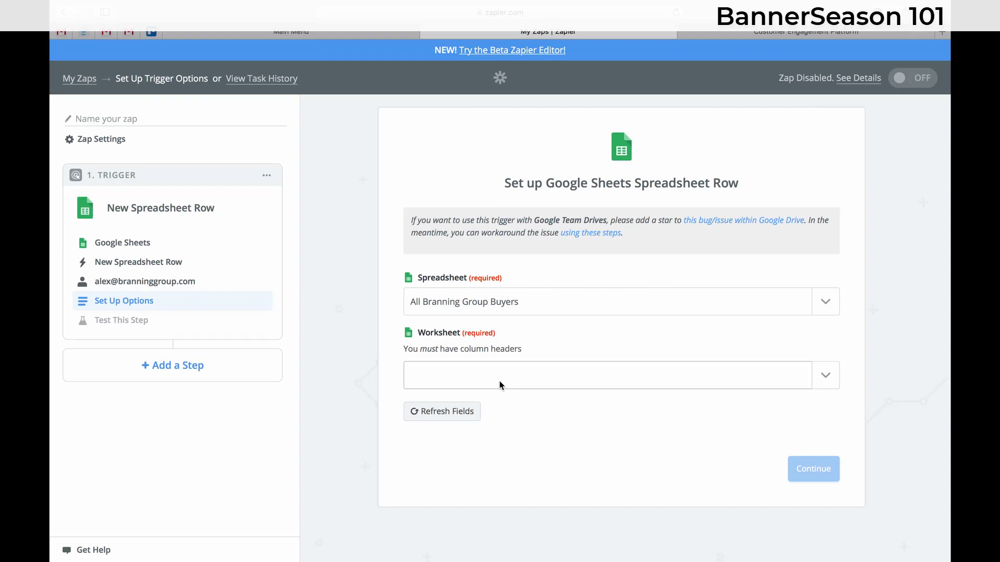
click(501, 385)
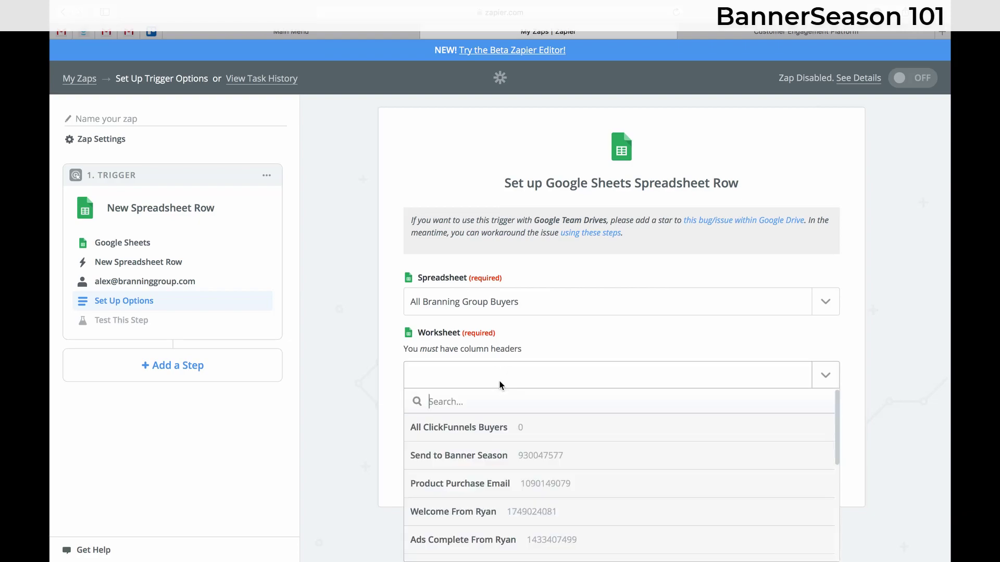
click(489, 428)
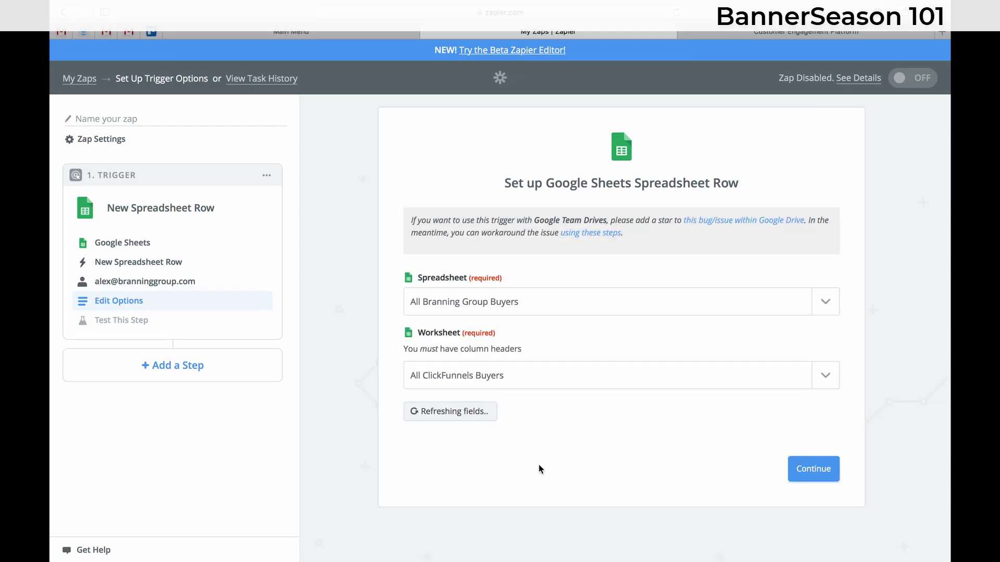
- Accept the sample row, then add a BannerSeason Create or Update Contact action on the first account
click(816, 472)
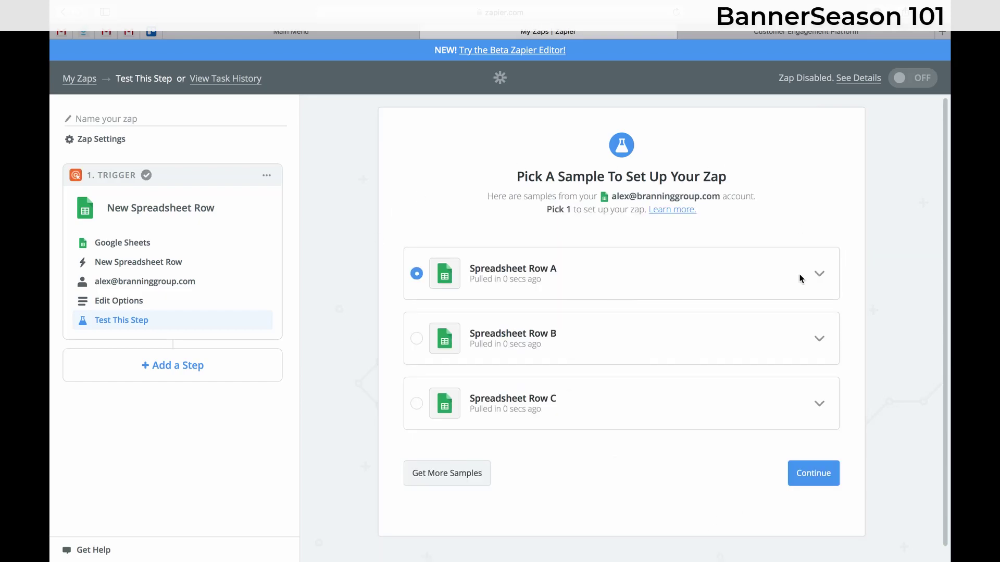
click(812, 476)
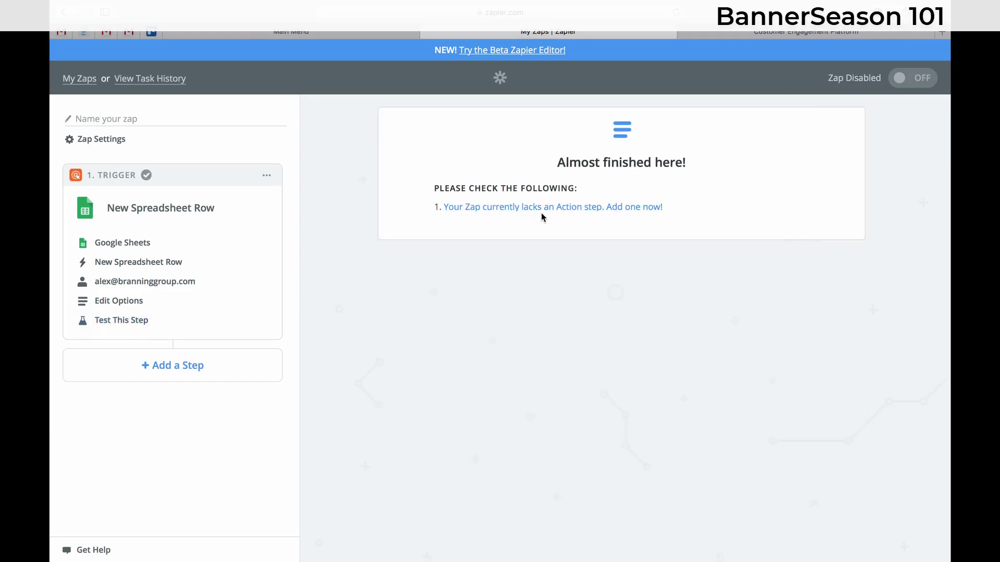
click(543, 216)
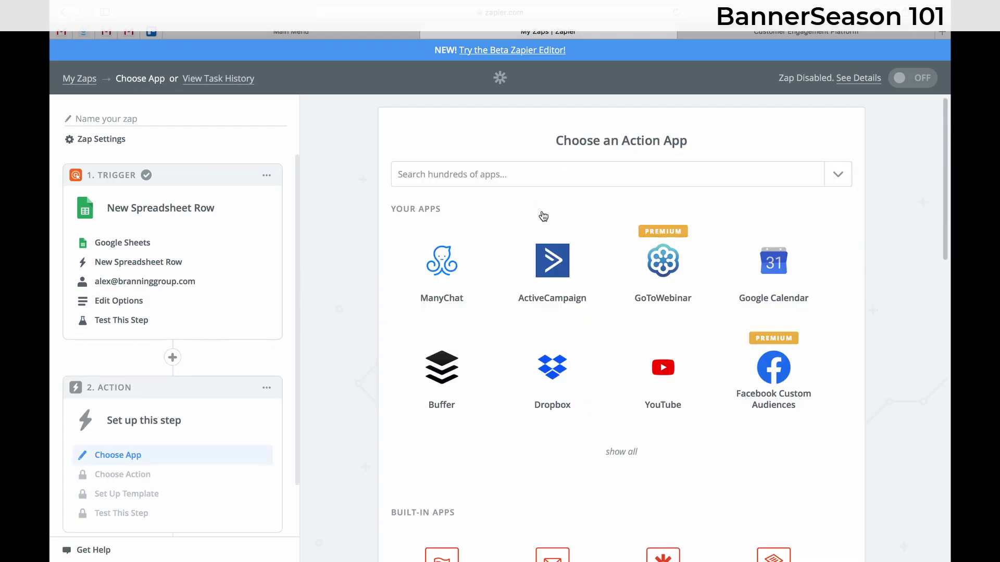
click(540, 177)
text(bann)
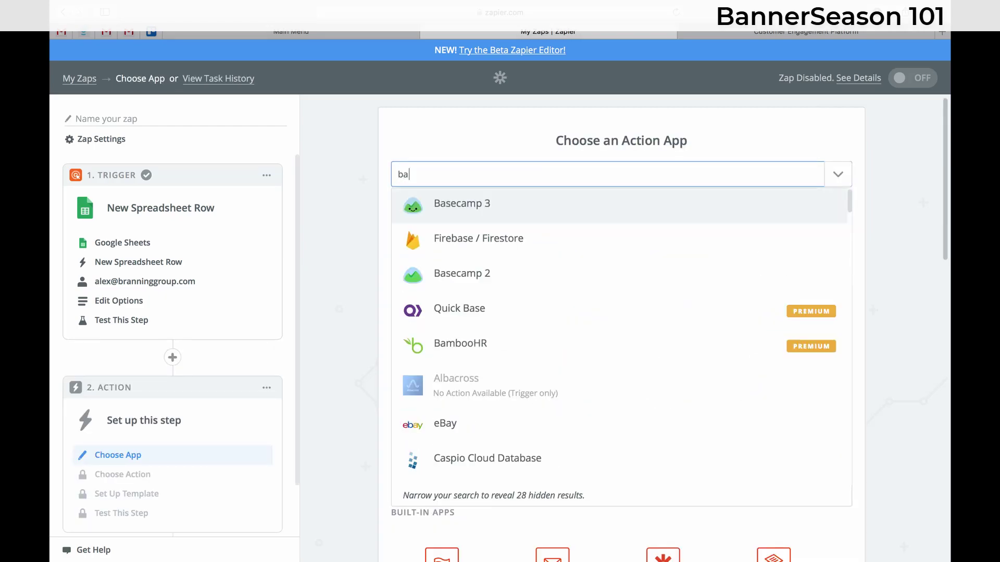
click(462, 204)
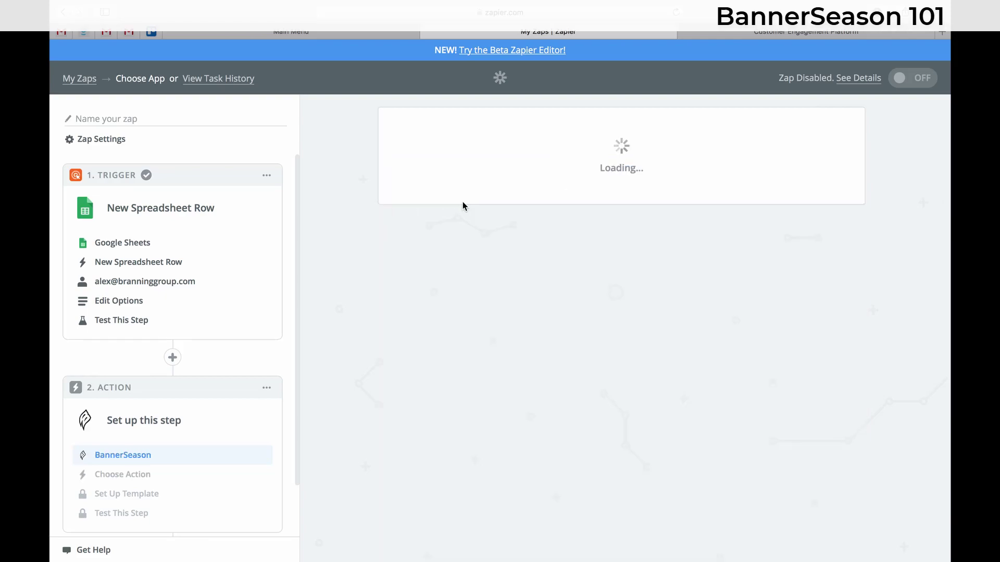
click(825, 317)
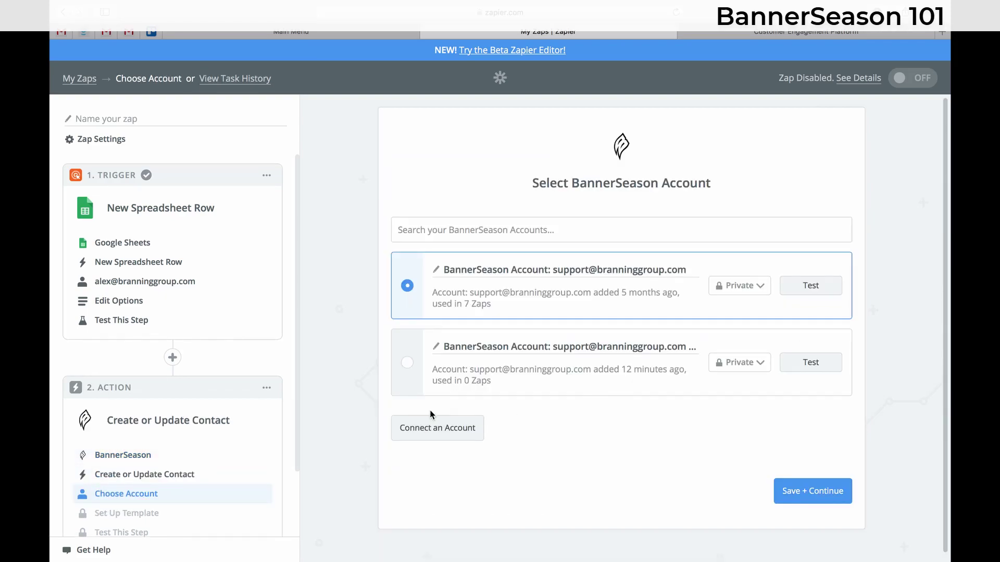
click(823, 502)
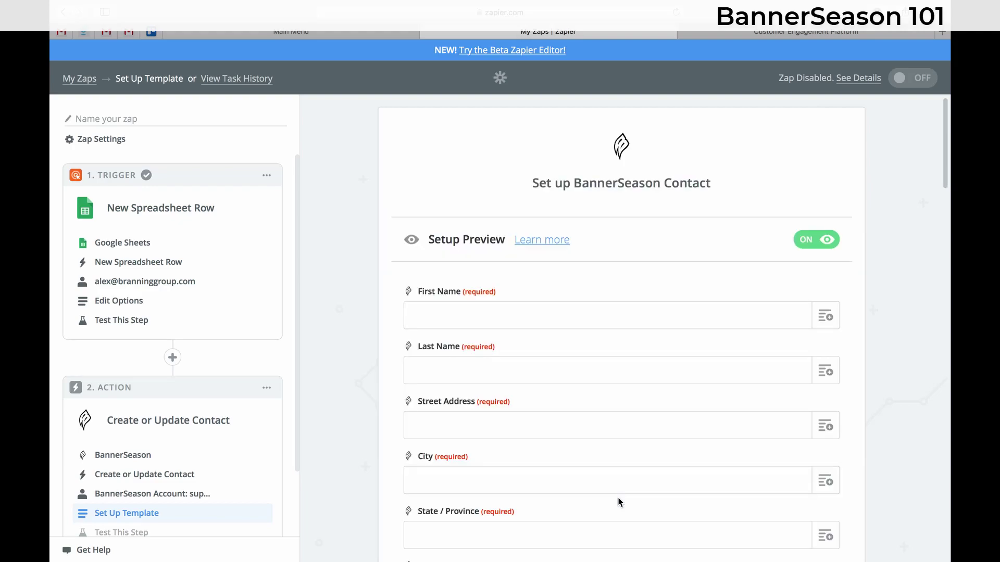
- Map the contact's First Name field to the spreadsheet's First Name column
scroll(635, 415, down, 3)
scroll(636, 415, up, 2)
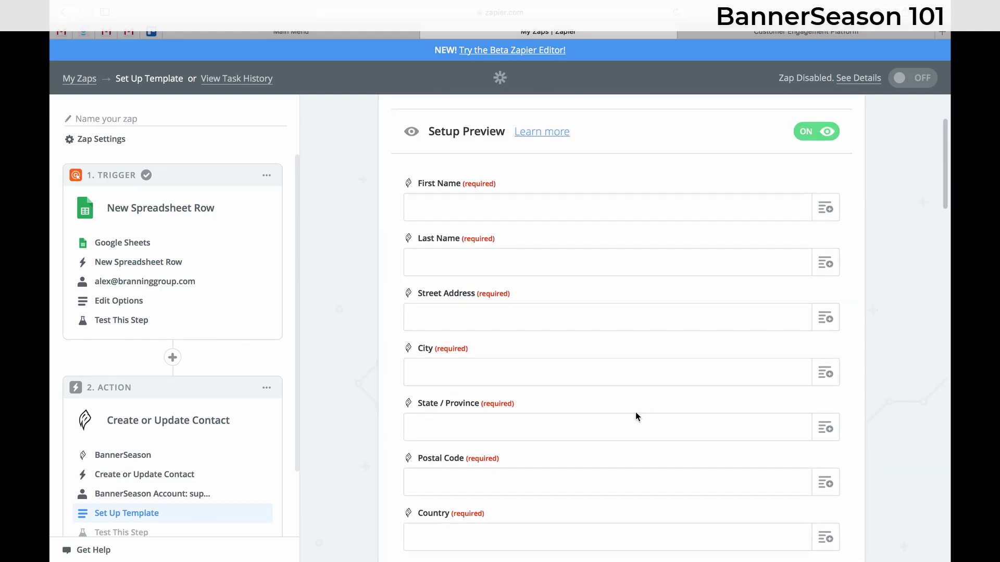
click(825, 207)
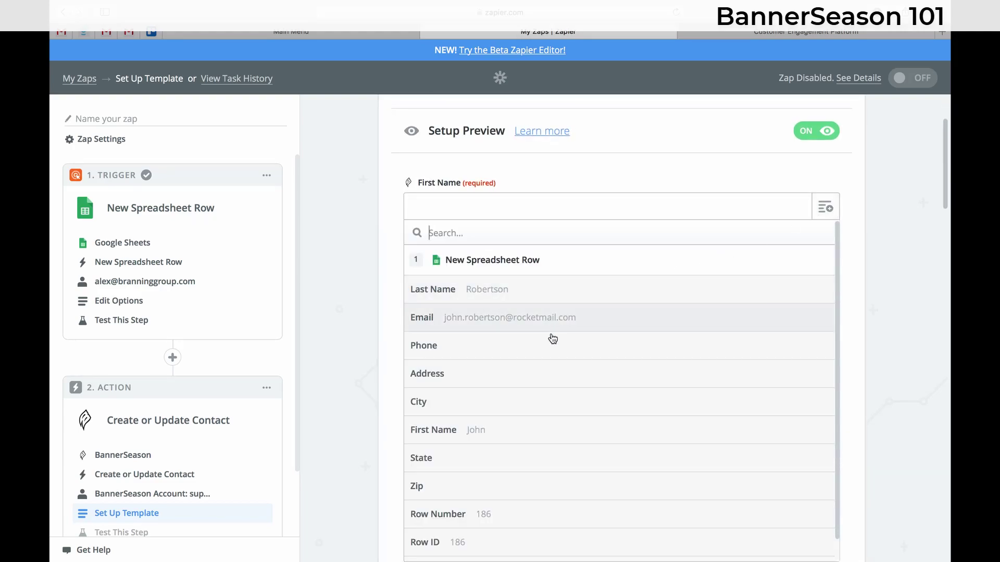
click(529, 427)
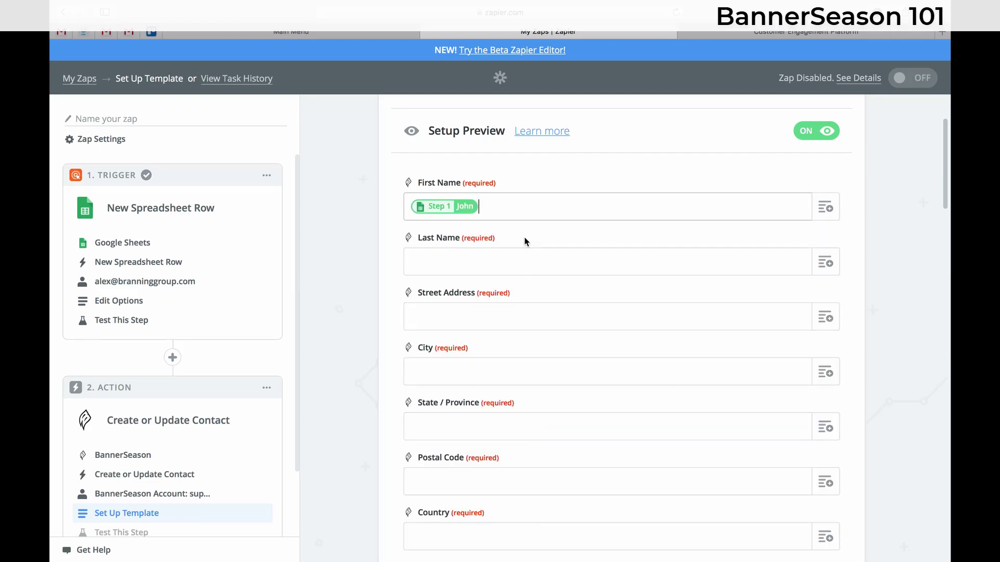
- Set the Contact List to Video Demo 2
scroll(518, 448, down, 4)
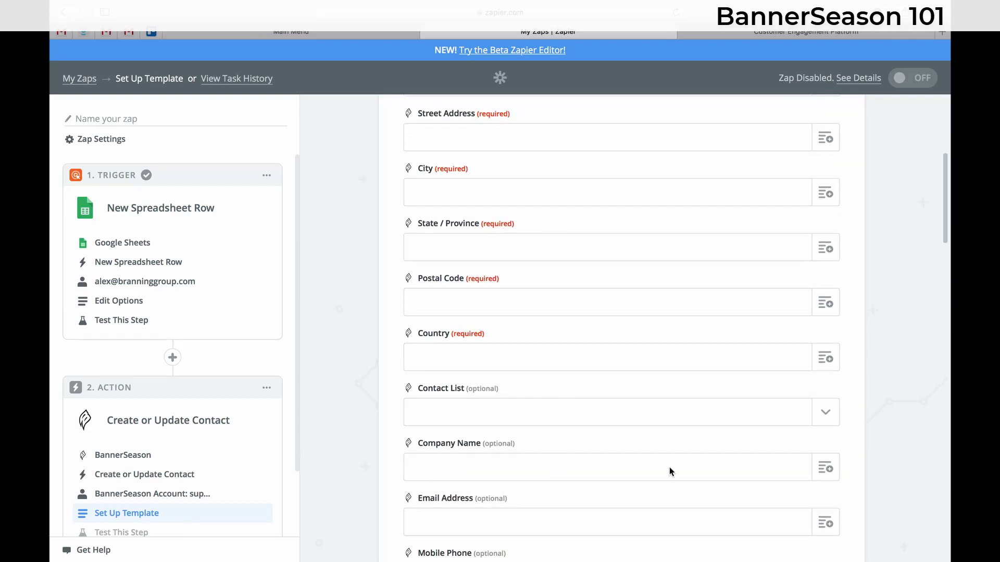
scroll(671, 471, down, 3)
click(826, 301)
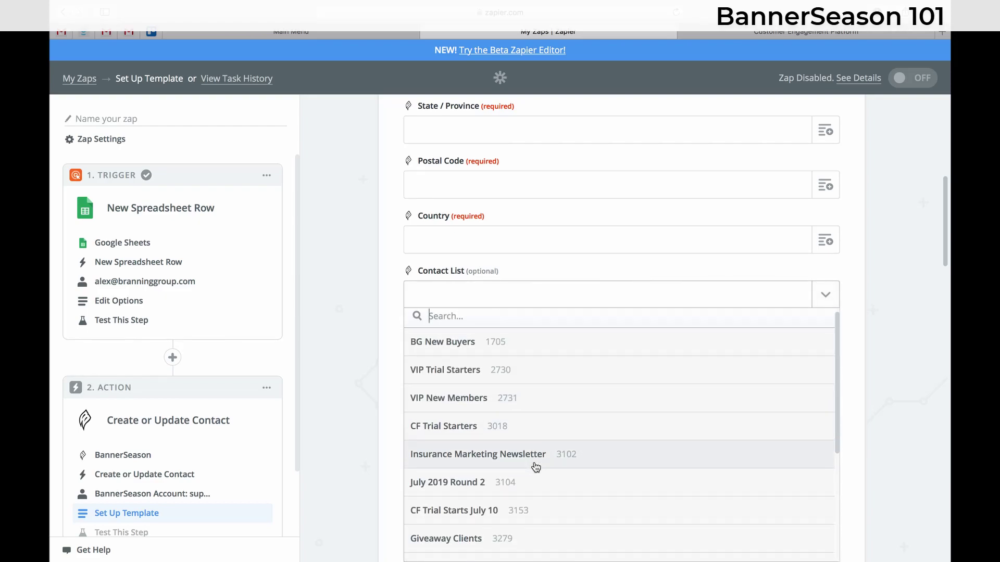
scroll(537, 467, down, 1)
scroll(536, 467, down, 3)
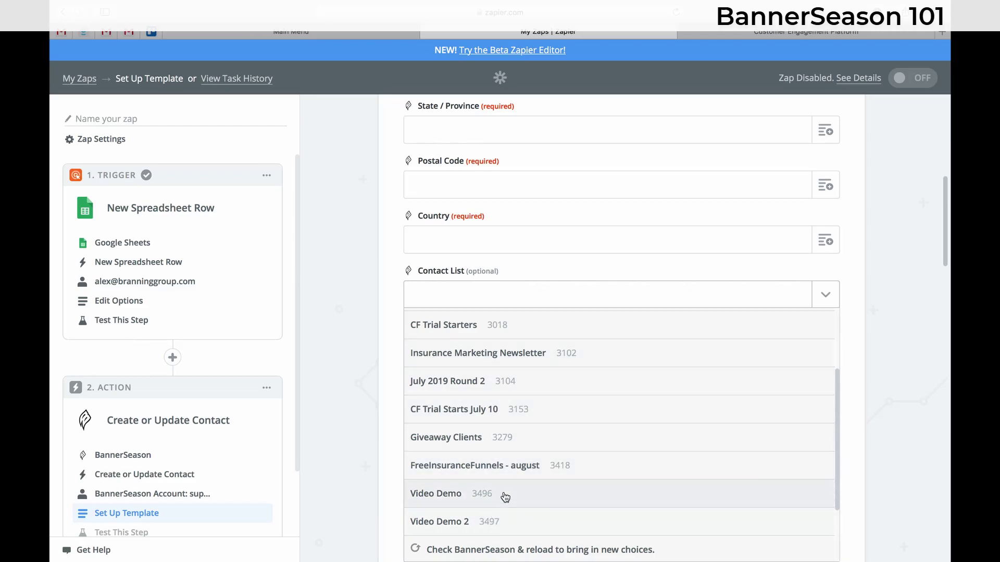
click(497, 522)
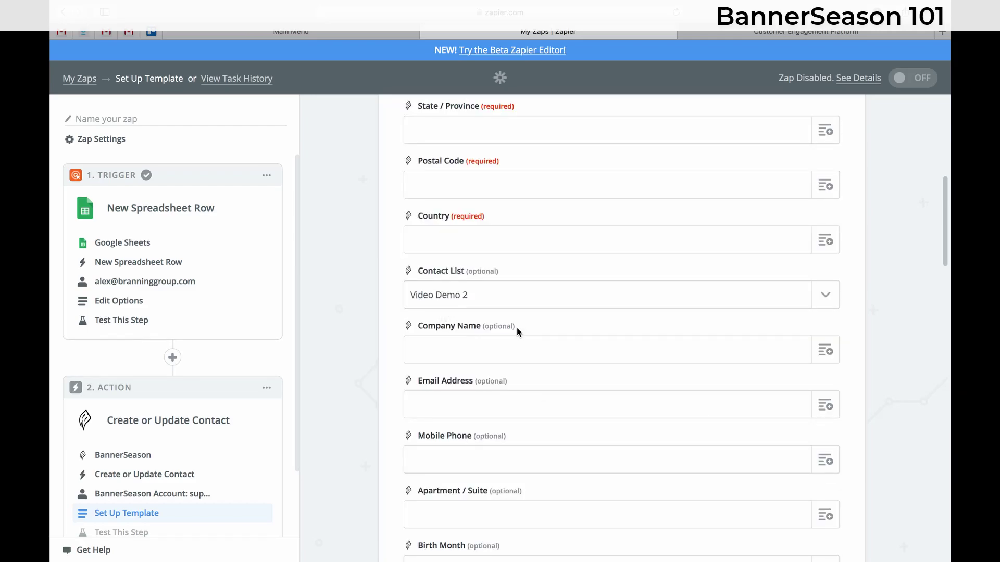
scroll(508, 402, down, 1)
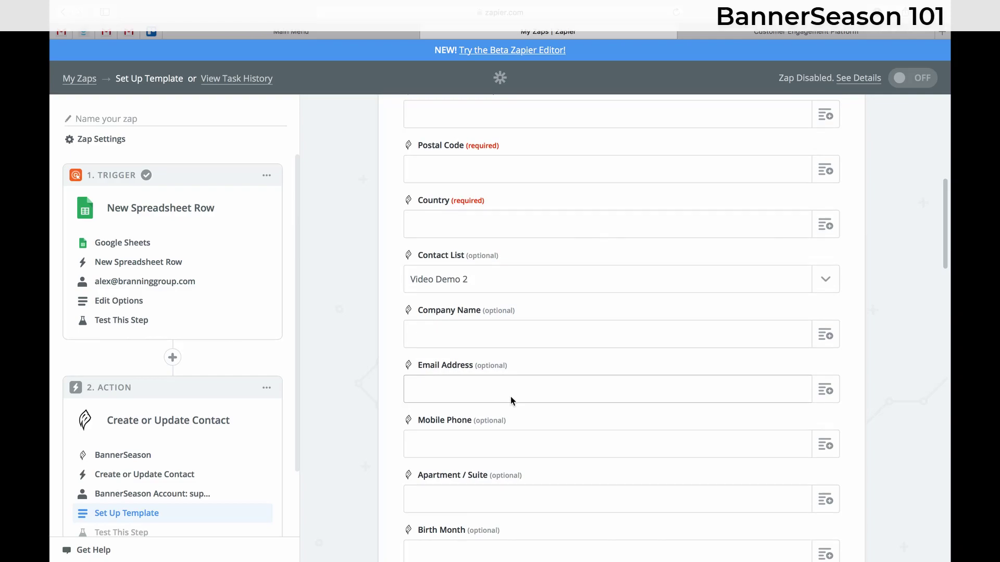